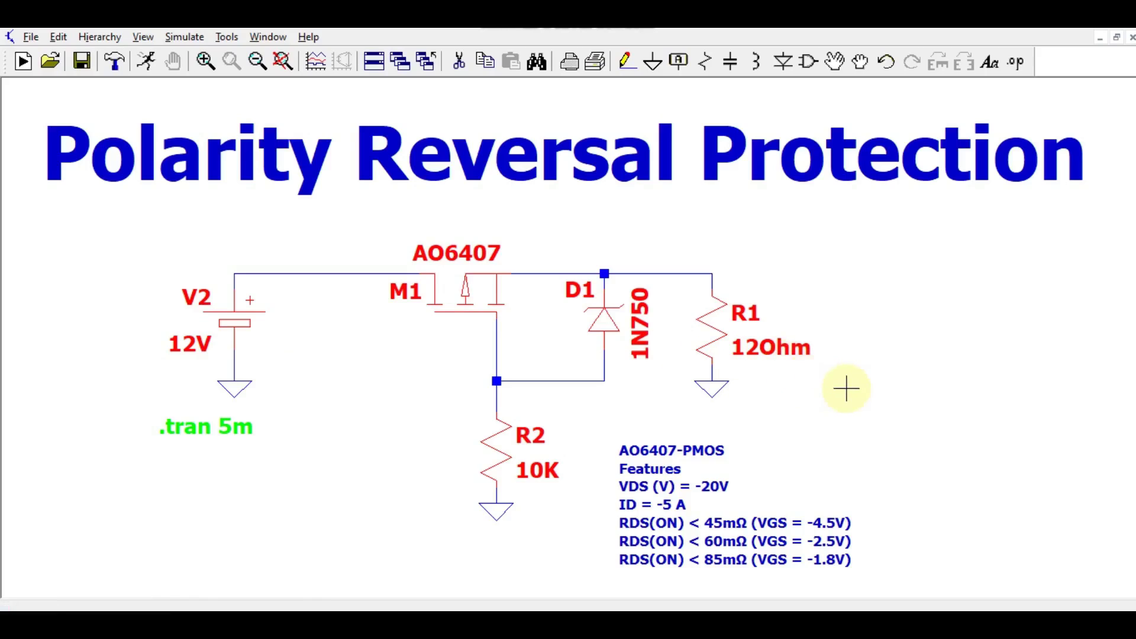
- Run the .tran 5m transient analysis for the series-diode circuit made of V1, D4 and R3
{"action": "left_click_drag", "start_coordinate": [842, 389], "coordinate": [576, 408]}
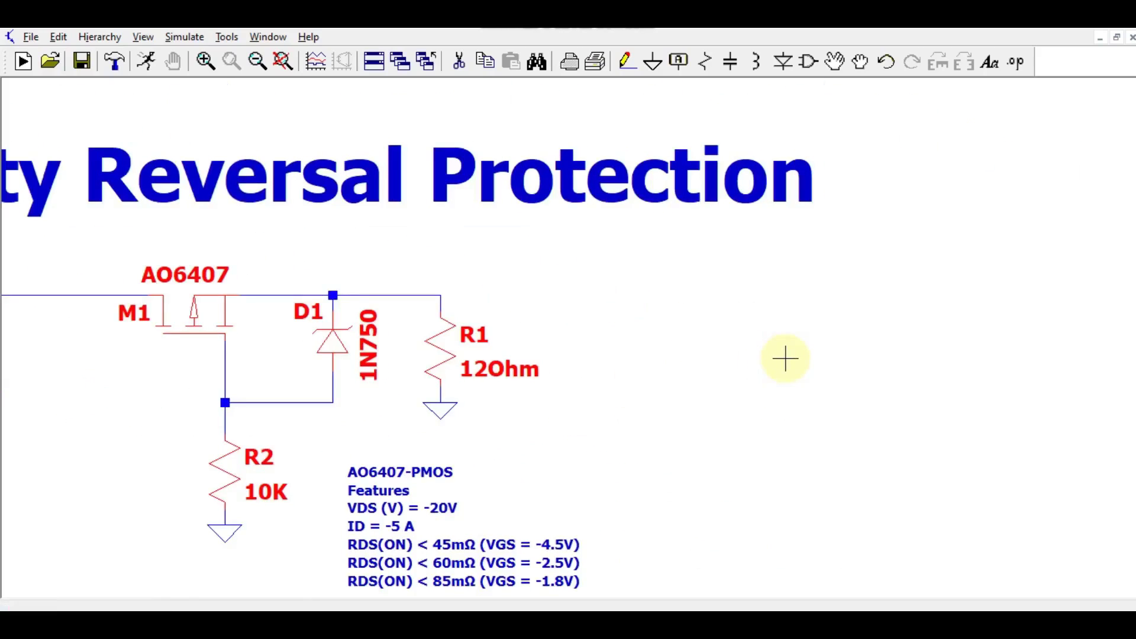
{"action": "left_click_drag", "start_coordinate": [786, 358], "coordinate": [3, 305]}
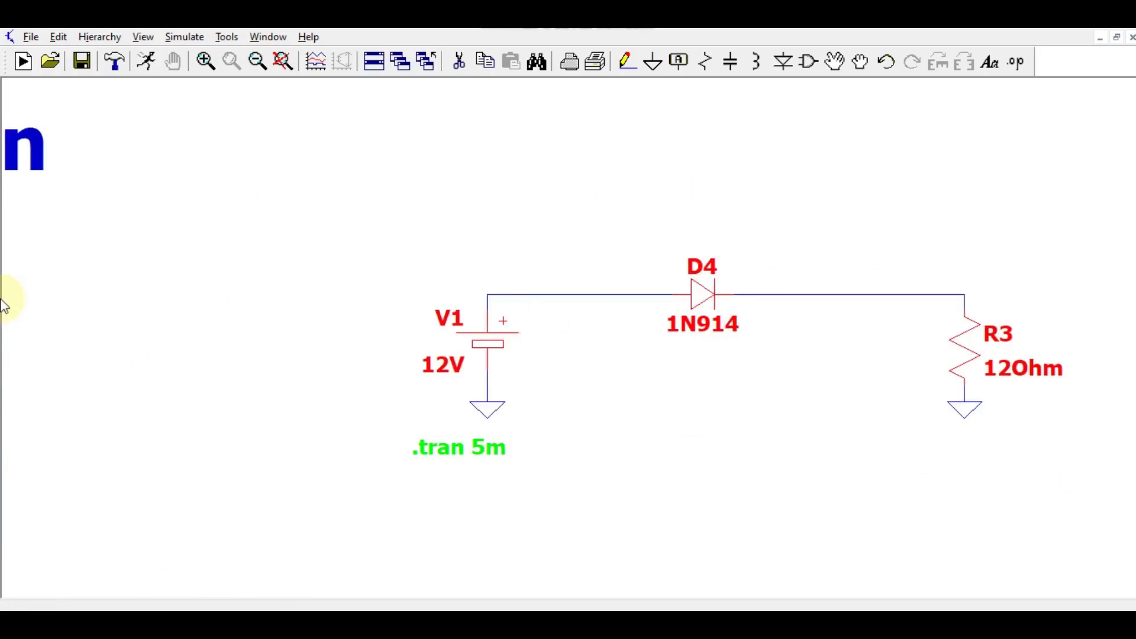
{"action": "left_click_drag", "start_coordinate": [575, 371], "coordinate": [393, 313]}
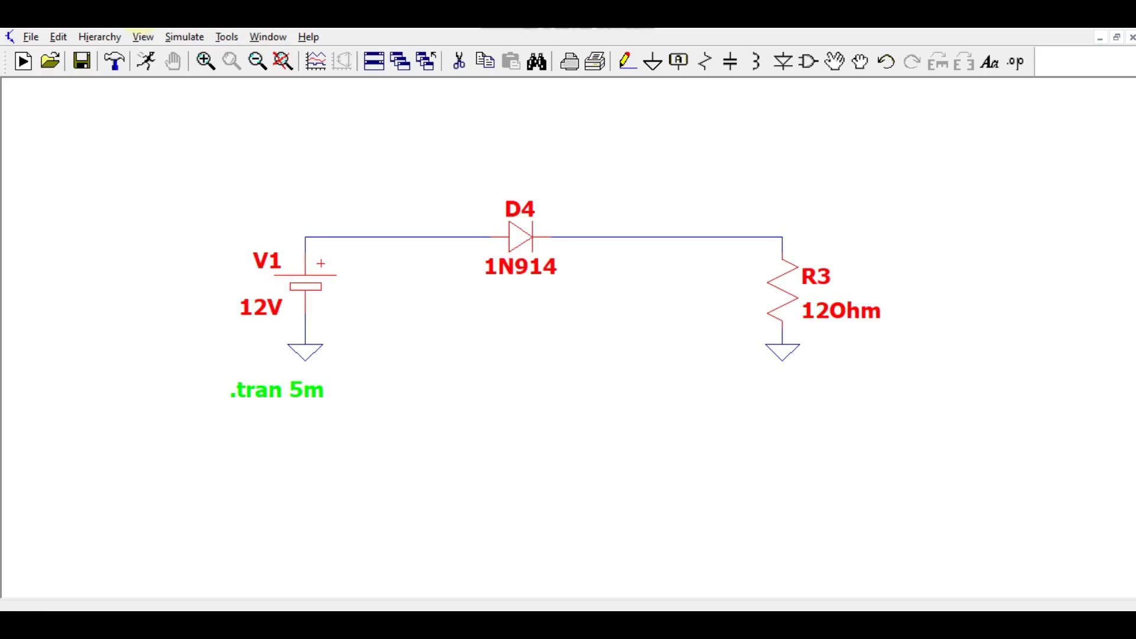
{"action": "left_click", "coordinate": [146, 61]}
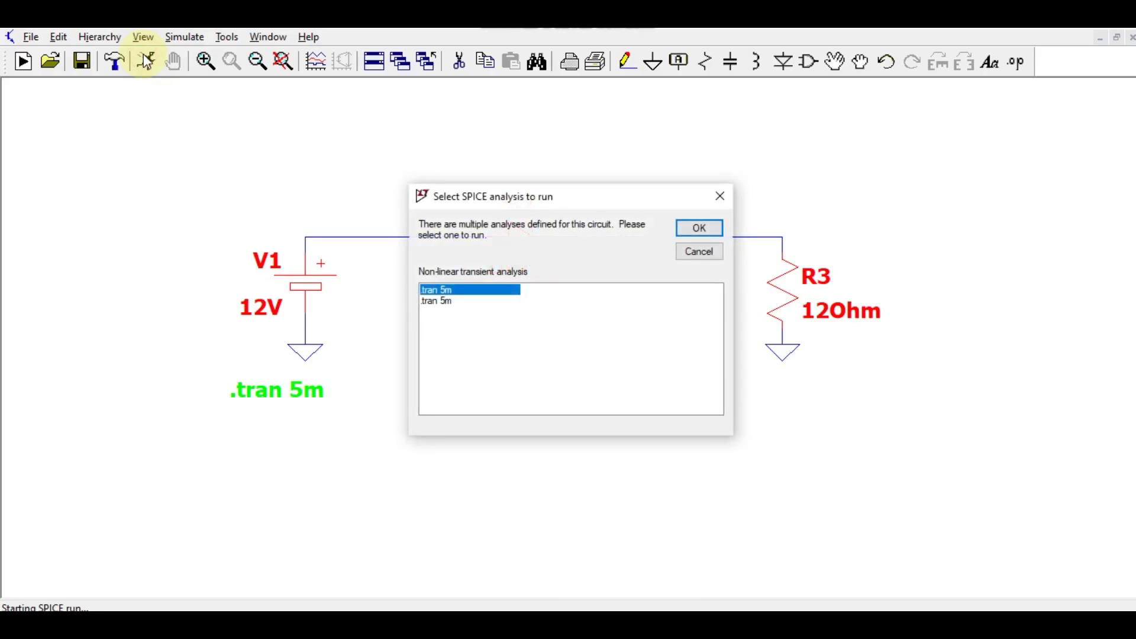
{"action": "left_click", "coordinate": [694, 225]}
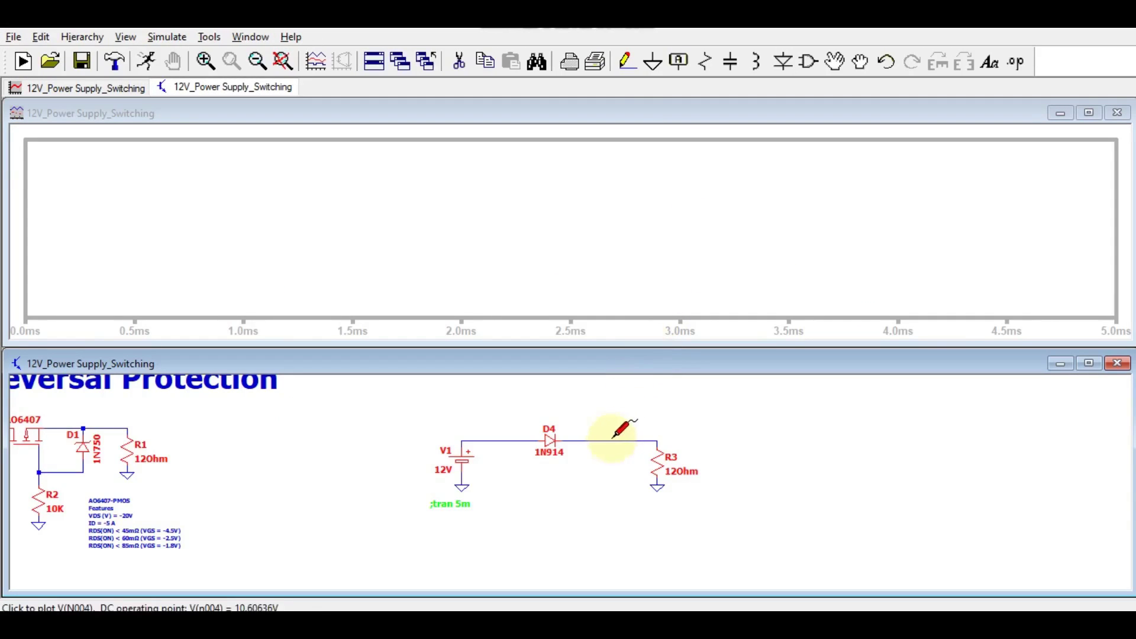
- Plot the current through R3, the voltages on both sides of diode D4, and D4's power dissipation
{"action": "left_click", "coordinate": [664, 458]}
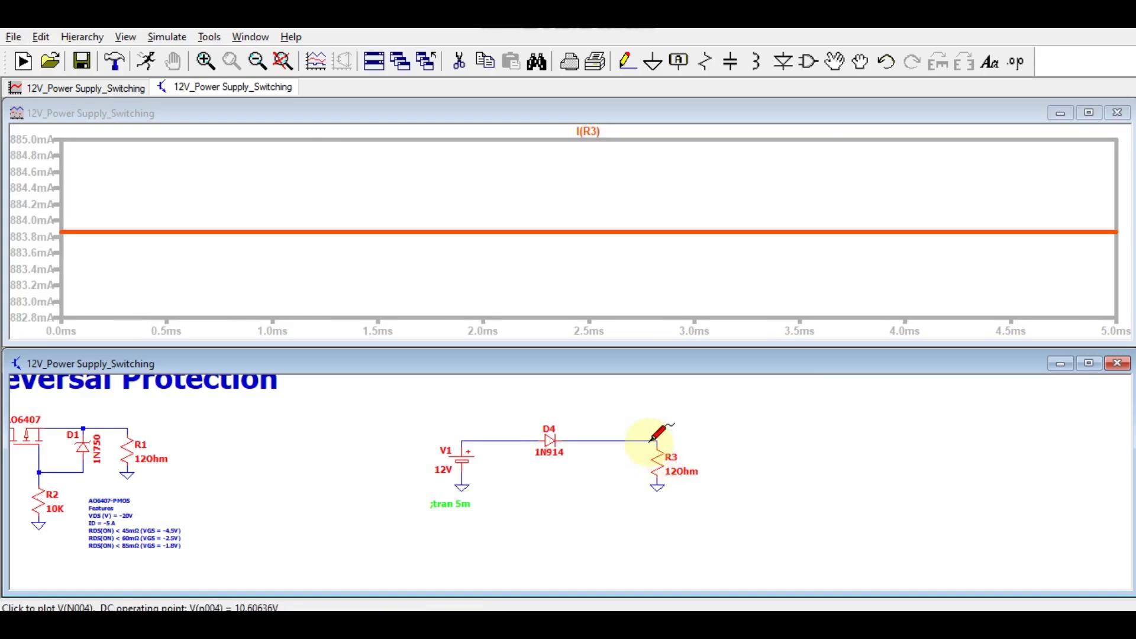
{"action": "left_click", "coordinate": [649, 441]}
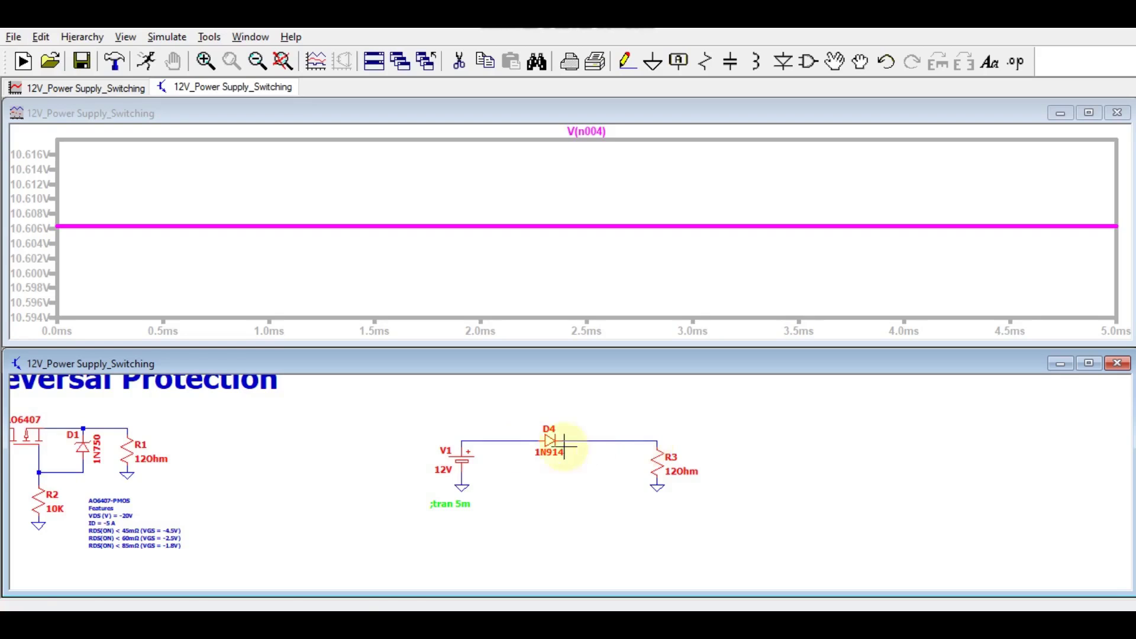
{"action": "left_click", "coordinate": [477, 439]}
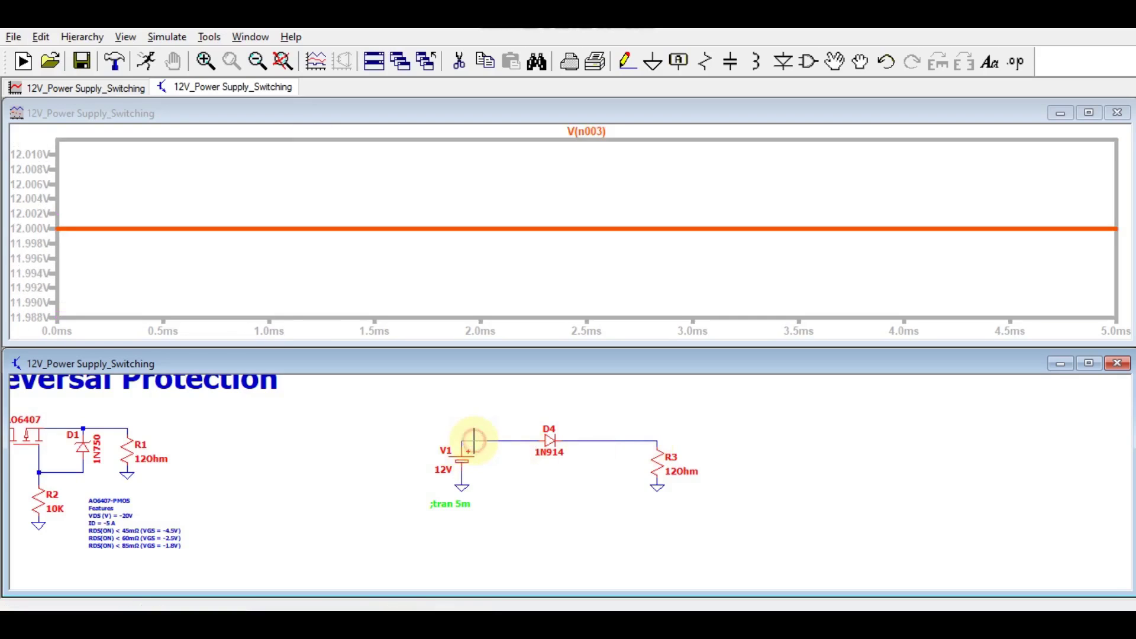
{"action": "left_click", "coordinate": [646, 440]}
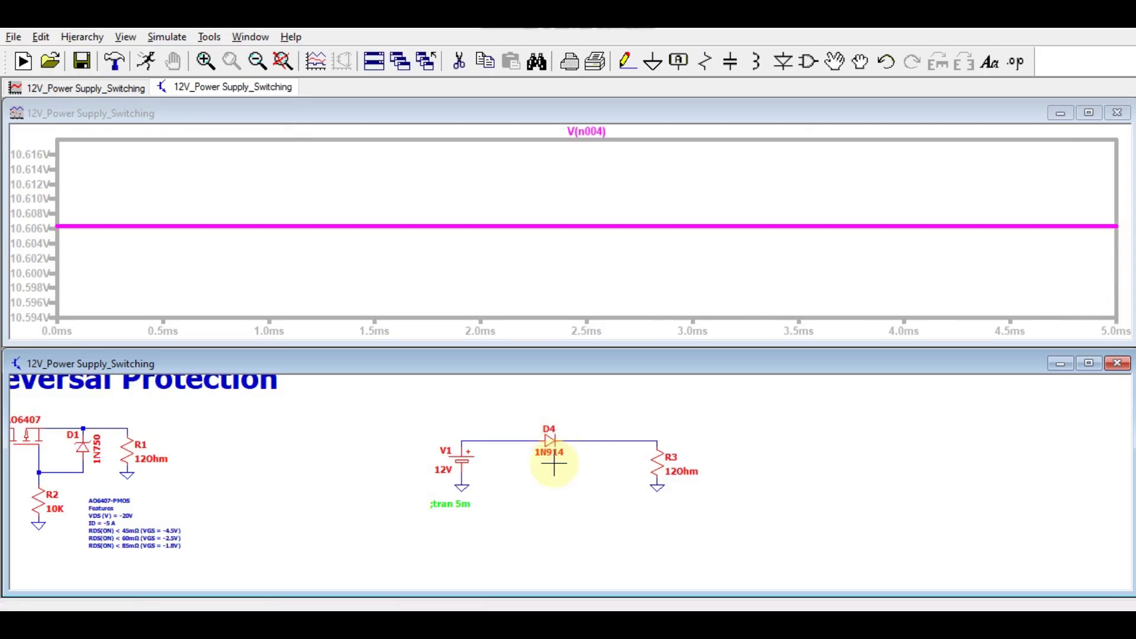
{"action": "left_click", "coordinate": [551, 441]}
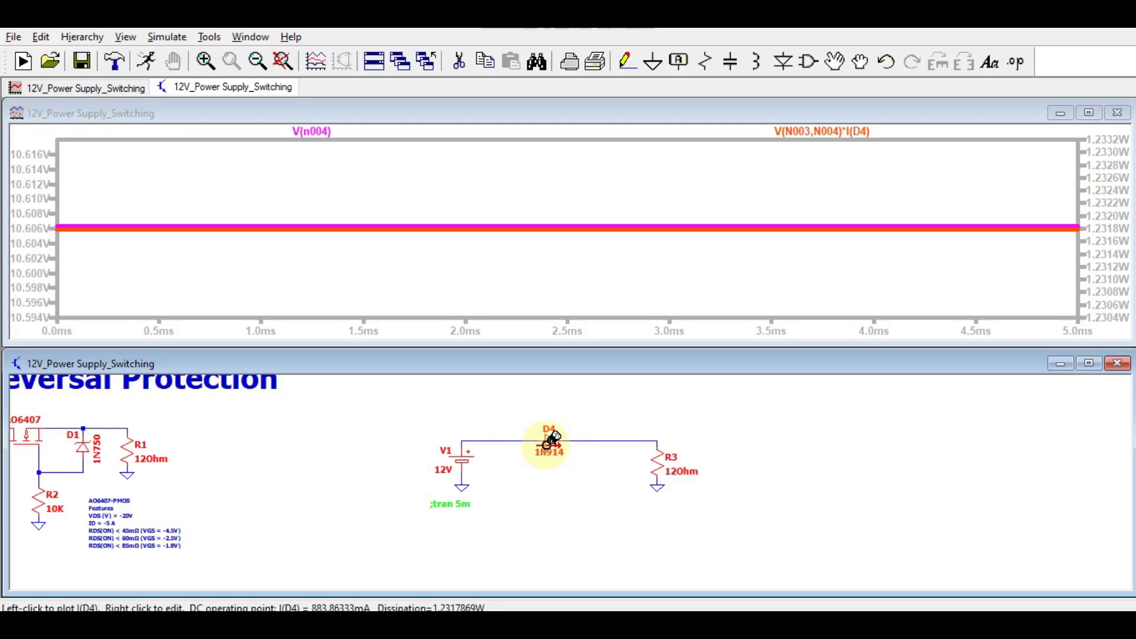
- Replace diode D4 with the OnSemi MBRS360 Schottky diode and re-simulate to plot the voltage at R3
{"action": "right_click", "coordinate": [551, 441]}
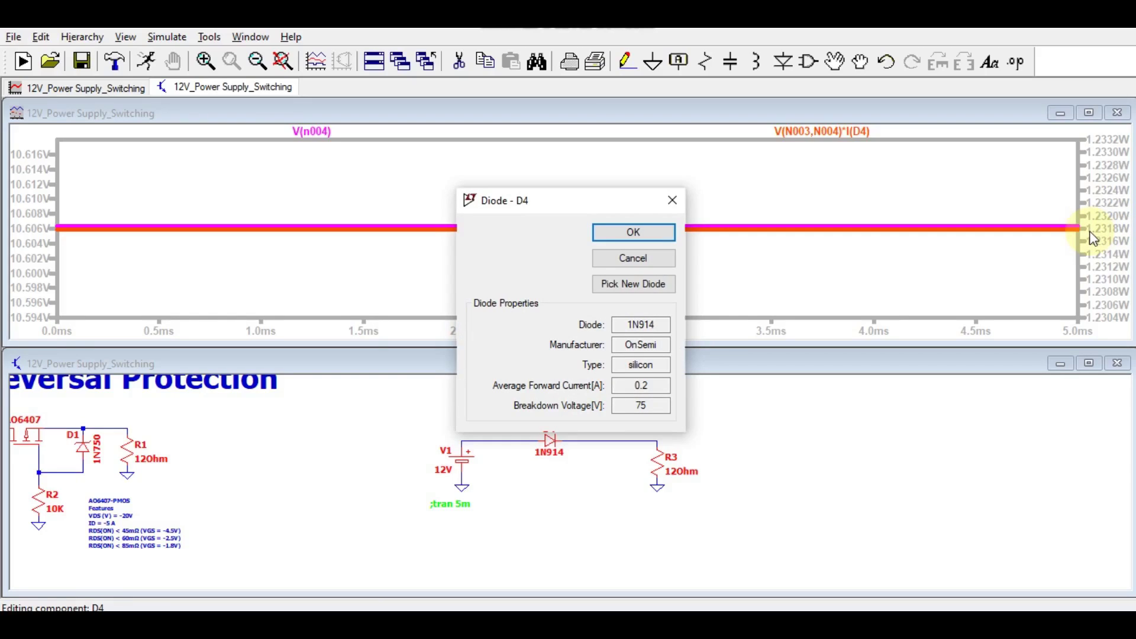
{"action": "left_click", "coordinate": [636, 289]}
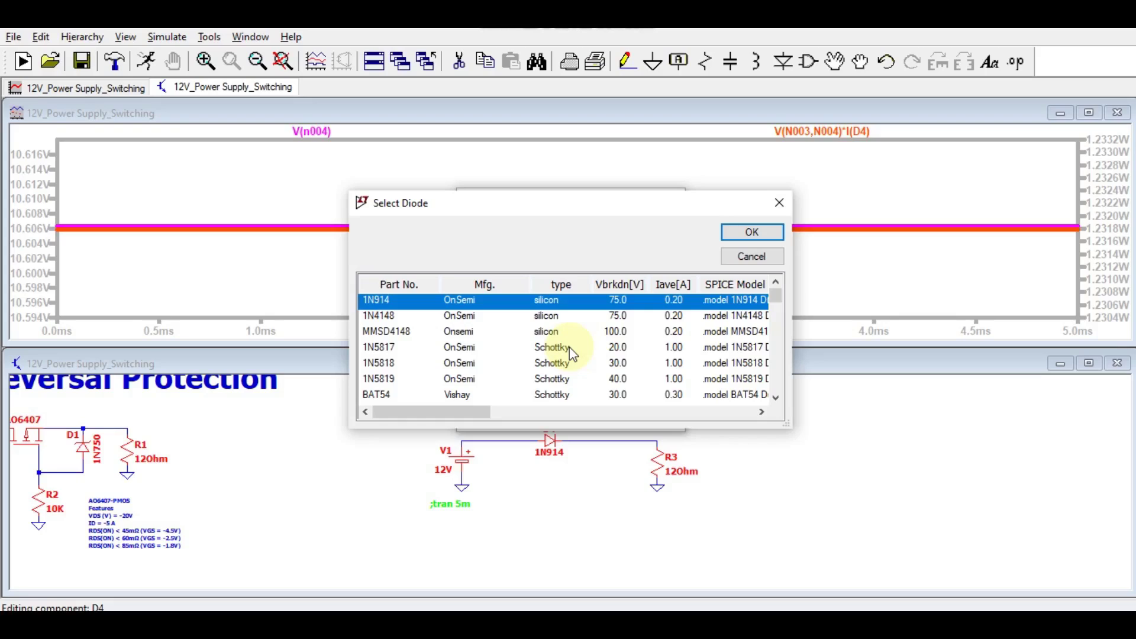
{"action": "scroll", "coordinate": [569, 357], "scroll_direction": "down", "scroll_amount": 1}
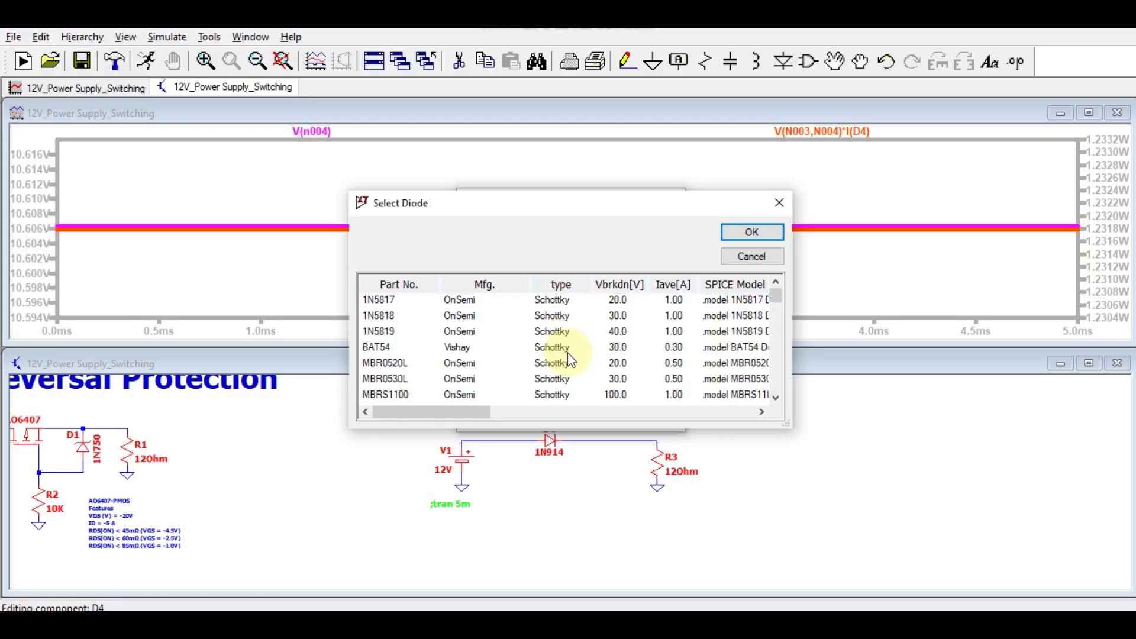
{"action": "scroll", "coordinate": [568, 355], "scroll_direction": "down", "scroll_amount": 2}
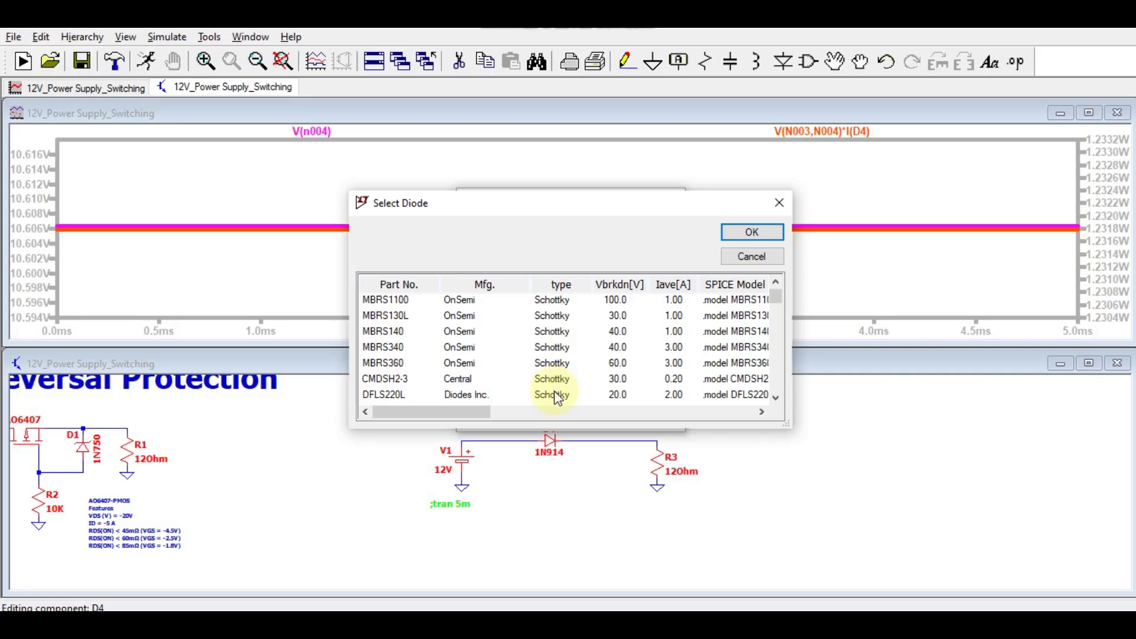
{"action": "left_click", "coordinate": [548, 364]}
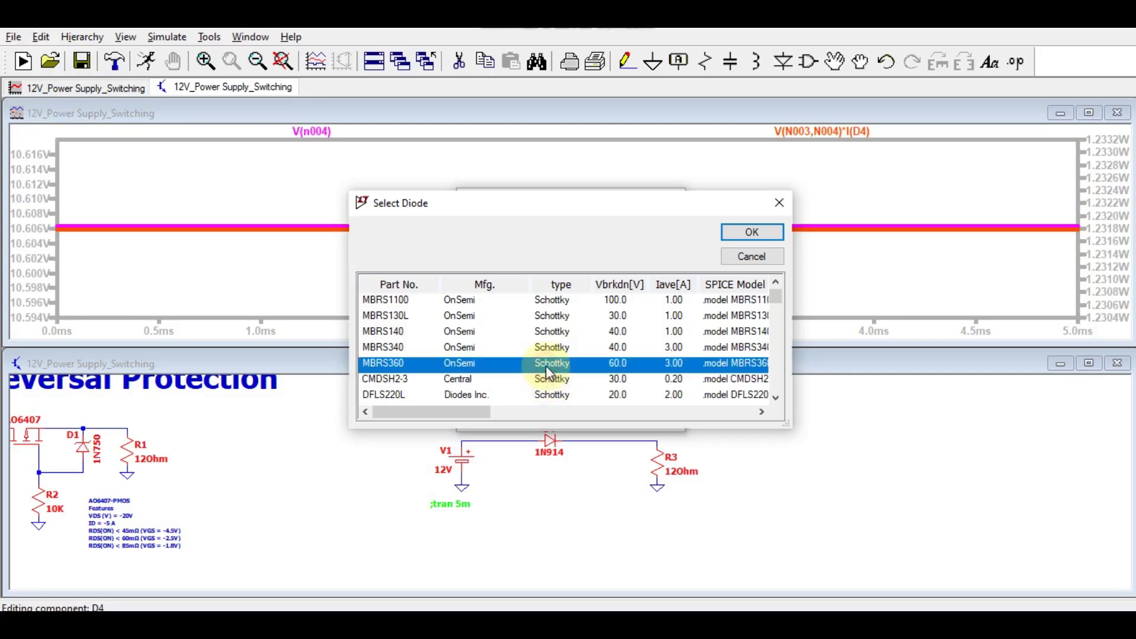
{"action": "left_click", "coordinate": [752, 232]}
{"action": "left_click", "coordinate": [145, 65]}
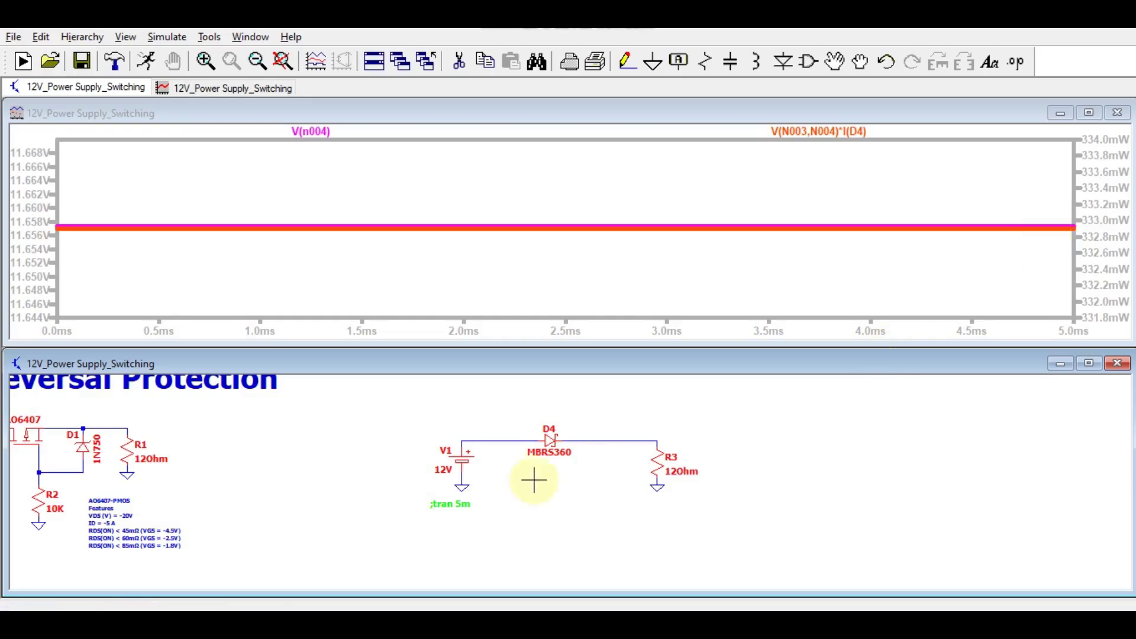
{"action": "left_click", "coordinate": [649, 441]}
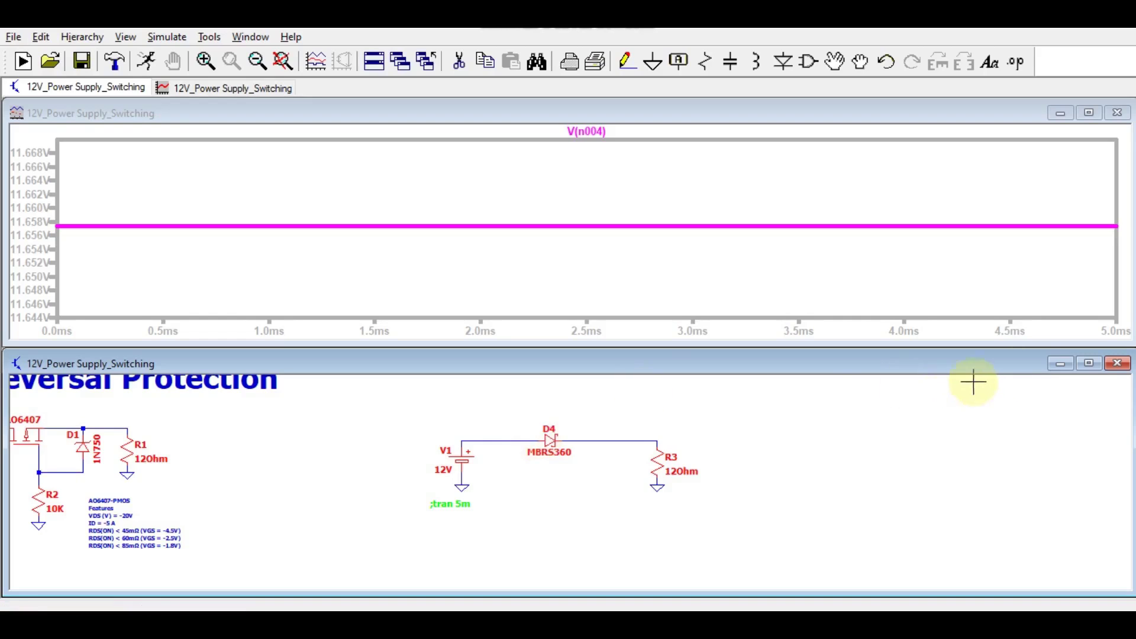
- Close the waveform plot and return to the AO6407 MOSFET protection circuit in the maximized schematic
{"action": "left_click", "coordinate": [1117, 113]}
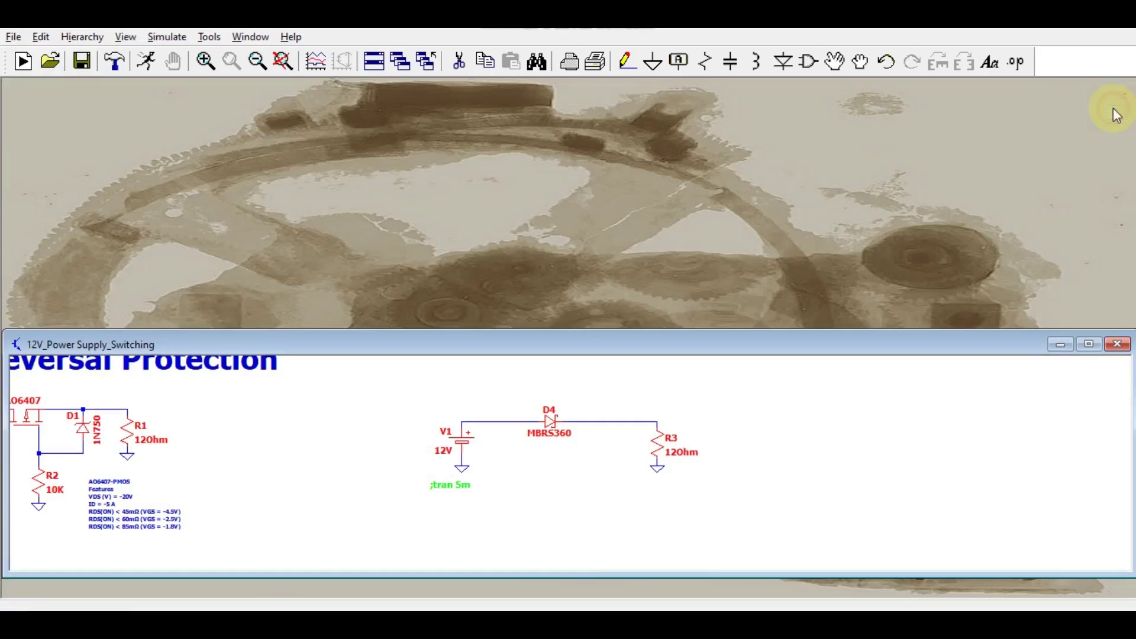
{"action": "left_click", "coordinate": [1087, 344]}
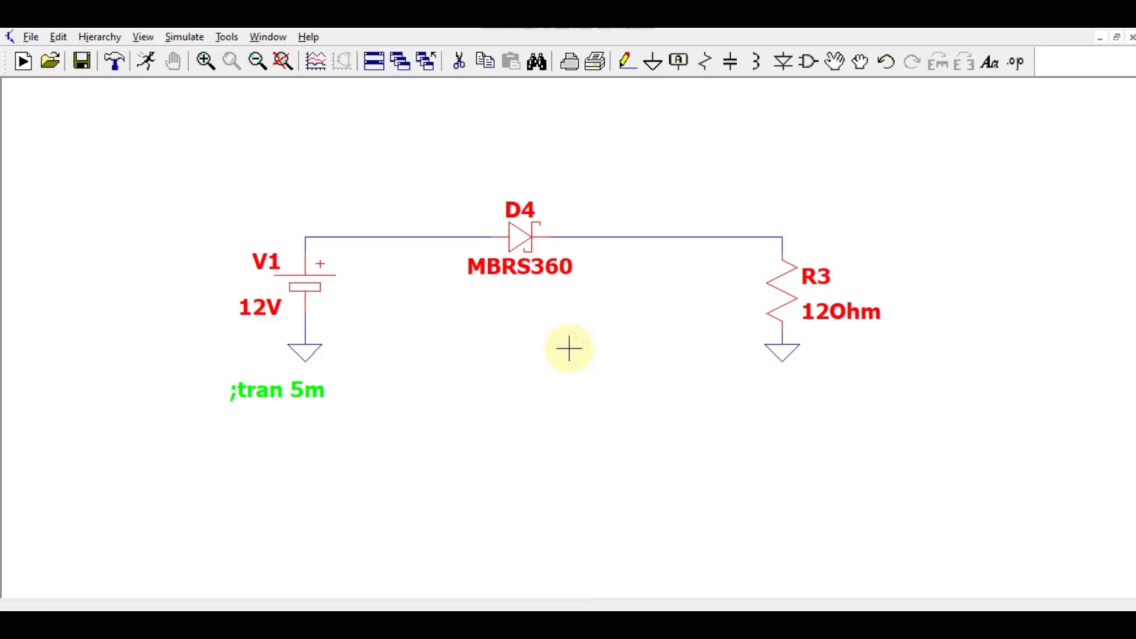
{"action": "right_click", "coordinate": [570, 348]}
{"action": "left_click", "coordinate": [396, 300]}
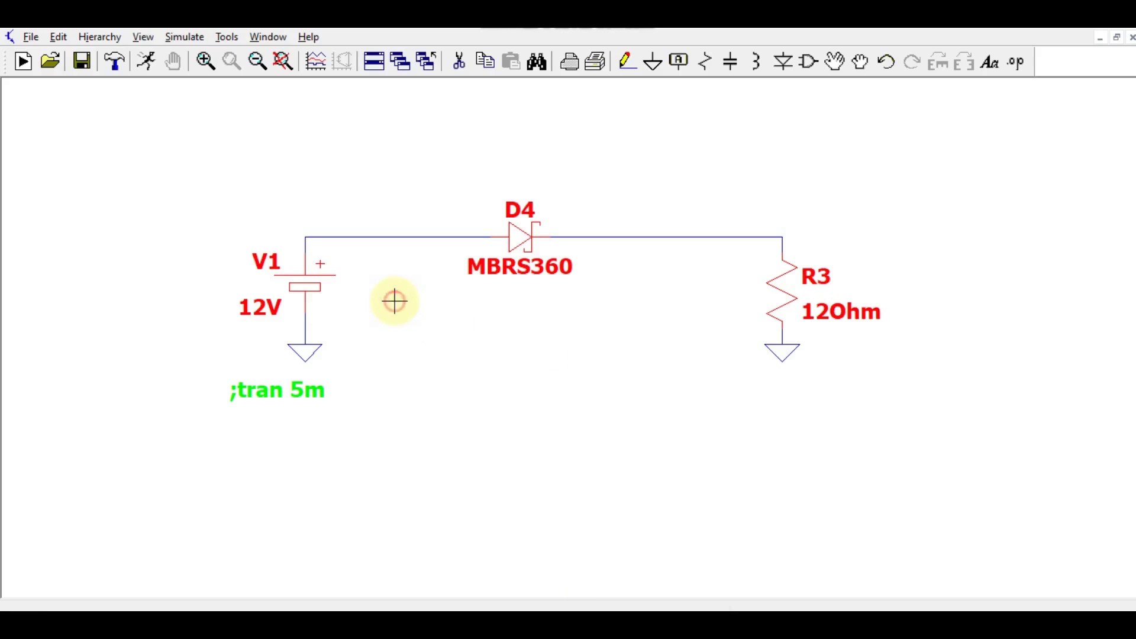
{"action": "left_click_drag", "start_coordinate": [393, 299], "coordinate": [1135, 554]}
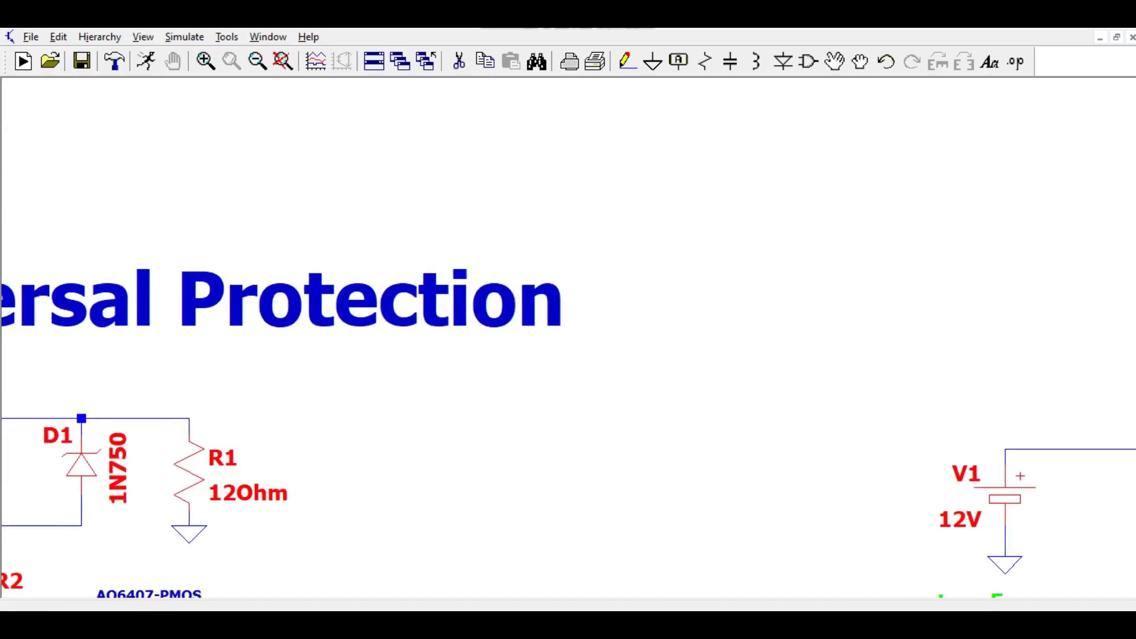
{"action": "left_click_drag", "start_coordinate": [365, 353], "coordinate": [903, 195]}
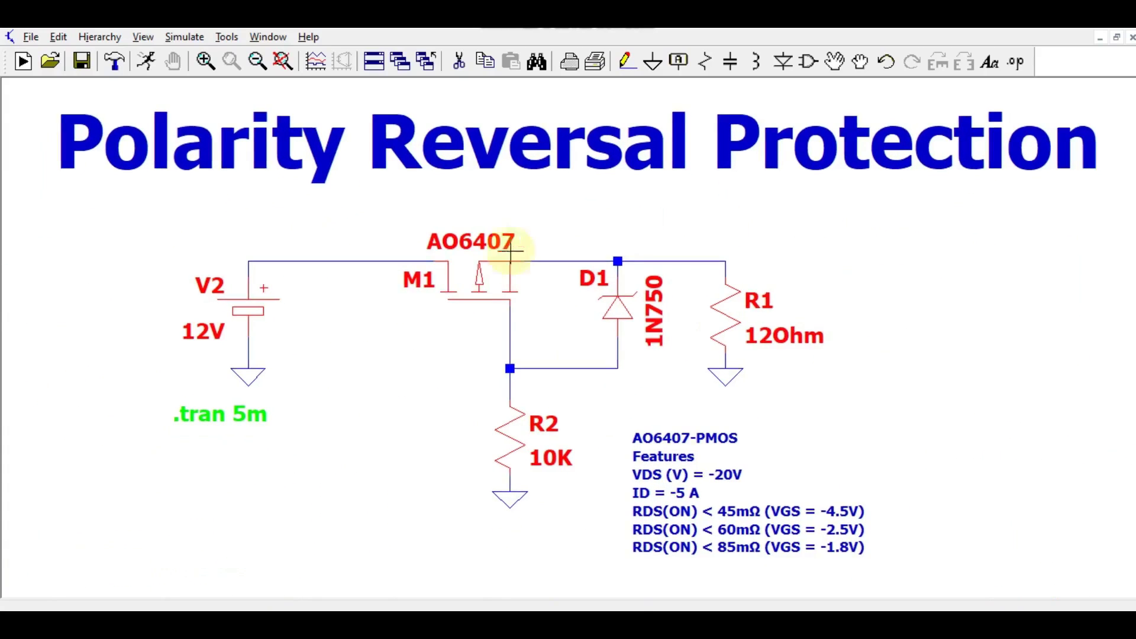
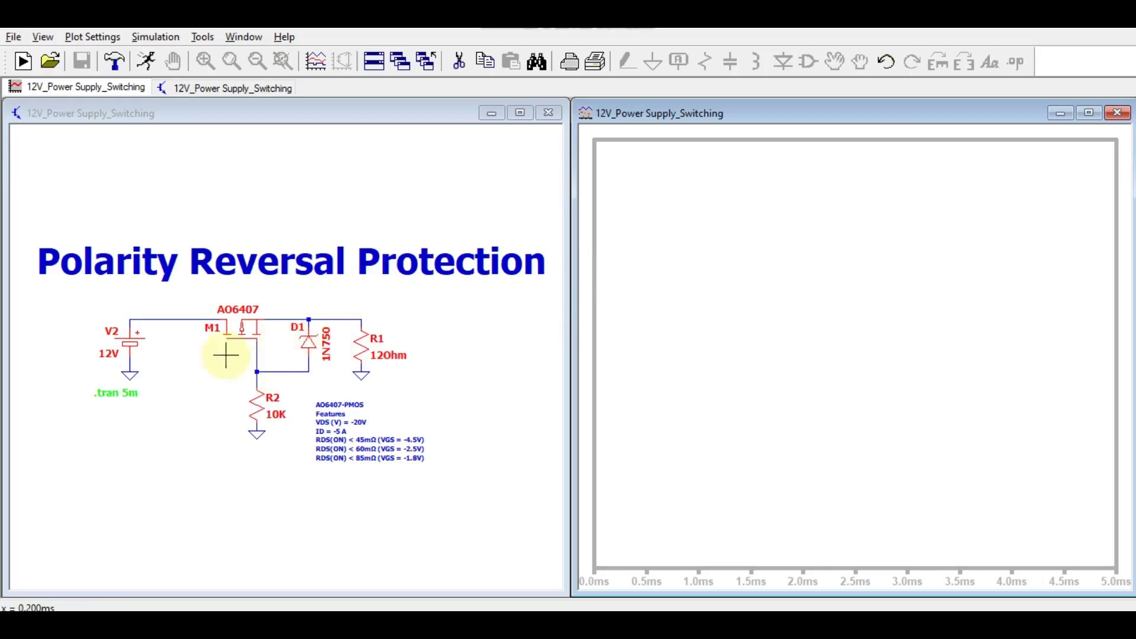
- Plot the voltages at the input and output of MOSFET M1 and the current through load R1
{"action": "left_click", "coordinate": [178, 320]}
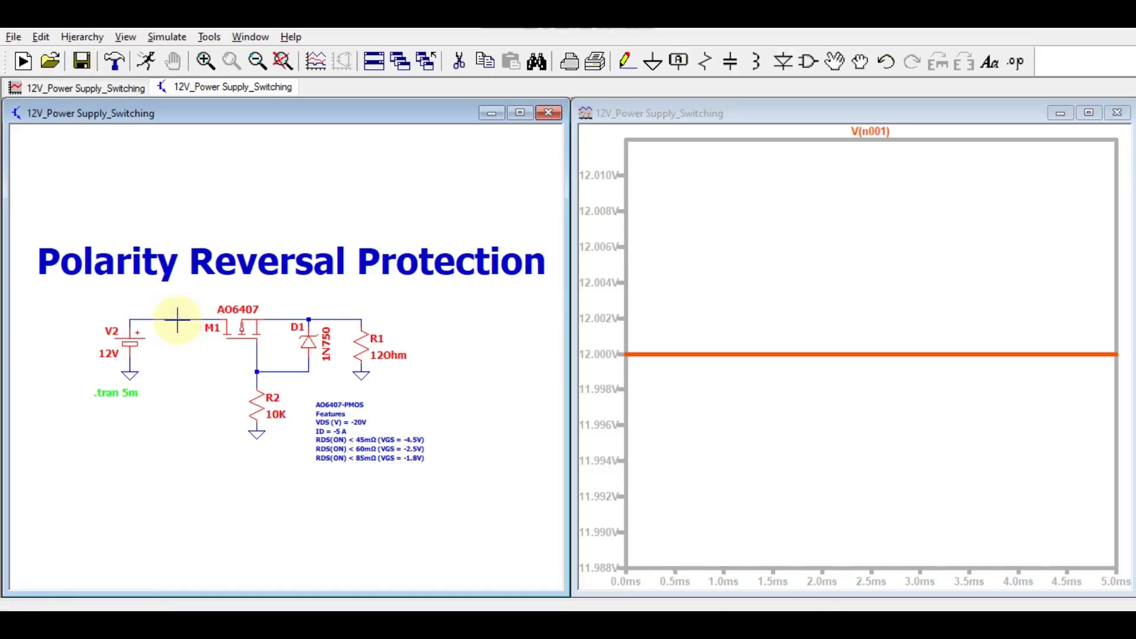
{"action": "left_click", "coordinate": [309, 319]}
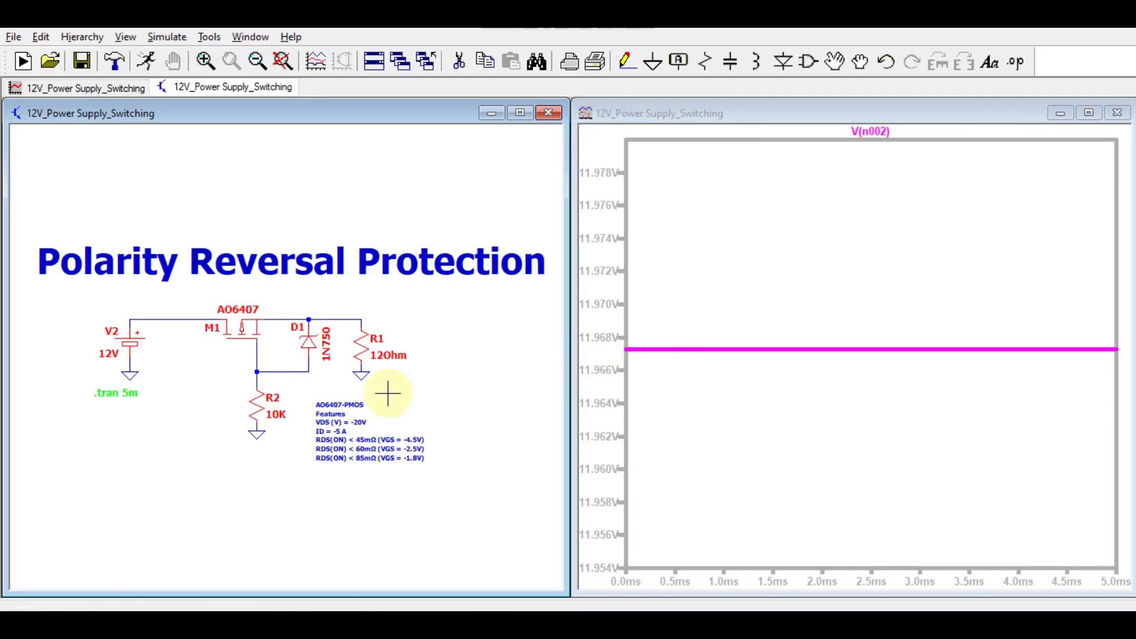
{"action": "left_click", "coordinate": [367, 337]}
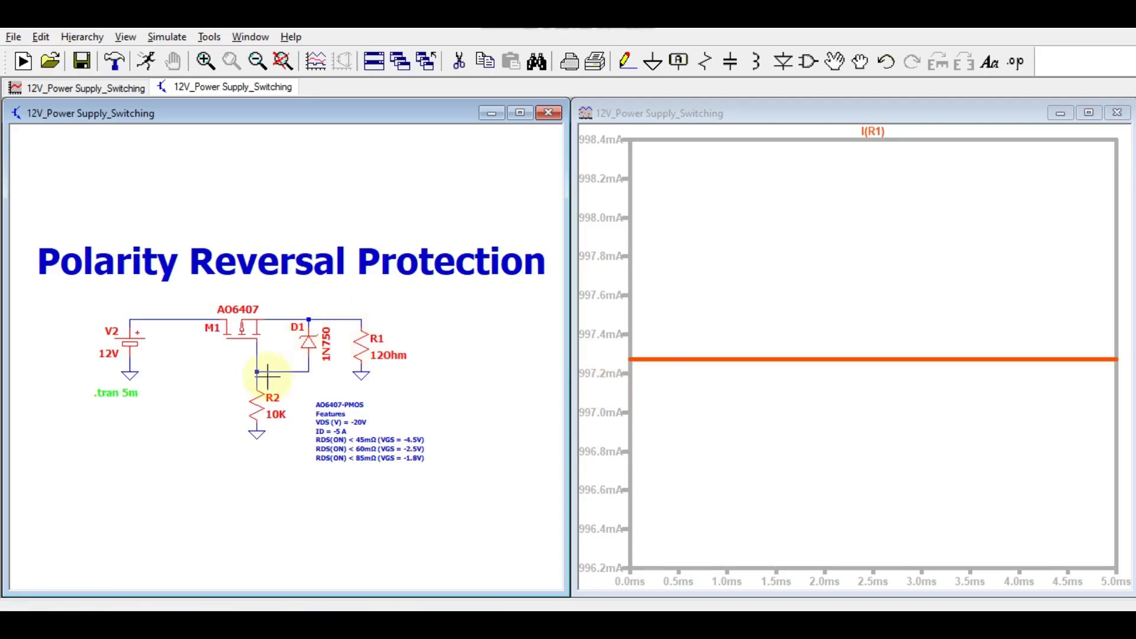
- Plot M1's gate-to-source voltage, and plot the R1 current together with M1's power dissipation
{"action": "left_click_drag", "start_coordinate": [256, 373], "coordinate": [308, 320]}
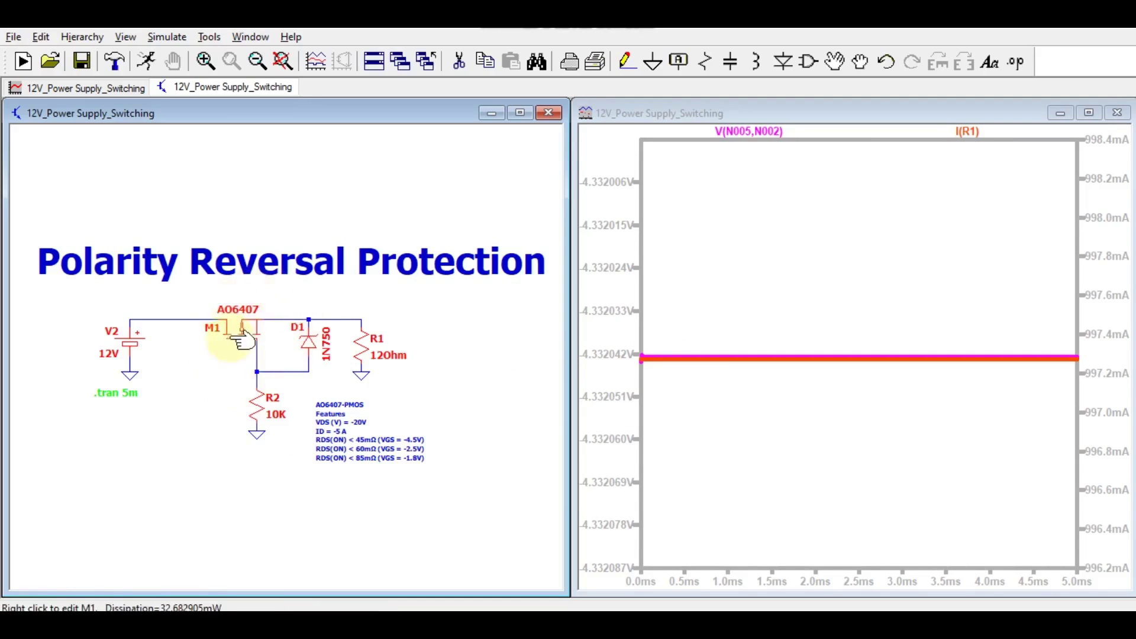
{"action": "left_click", "coordinate": [366, 335]}
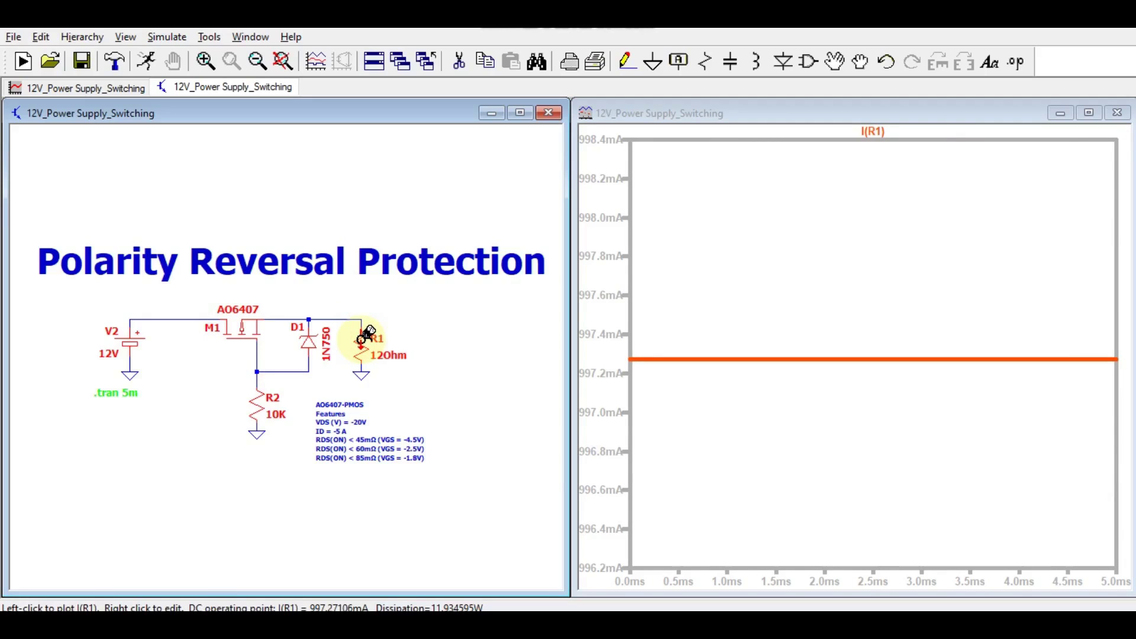
{"action": "left_click", "coordinate": [239, 329], "text": "alt"}
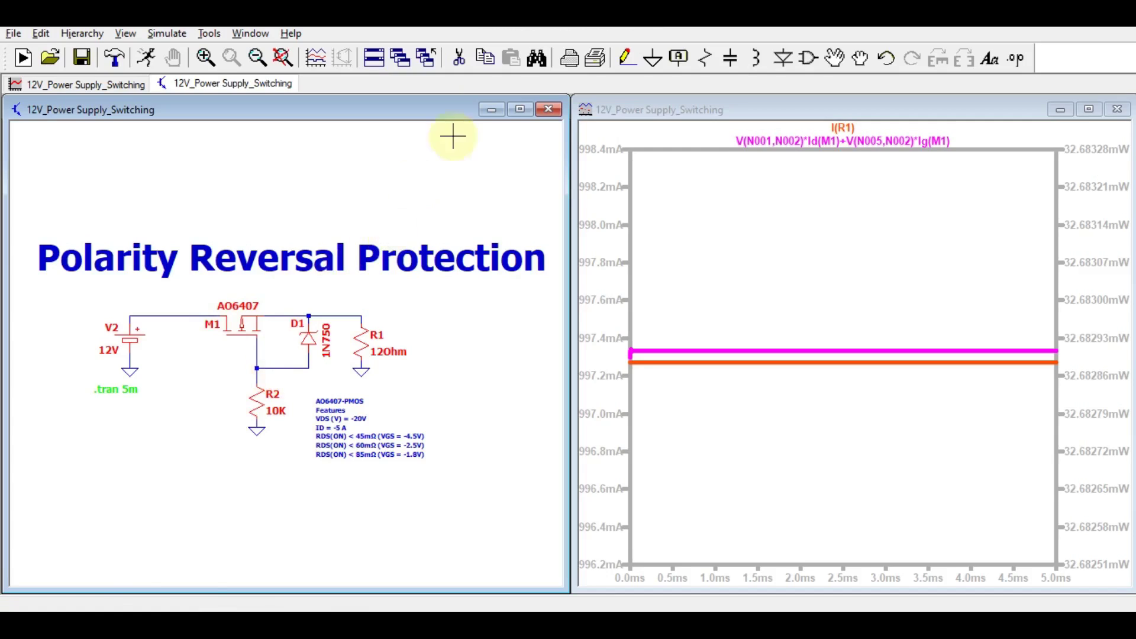
- Rotate voltage source V2 by 180° in the maximized schematic and place it back between the wires to reverse its polarity
{"action": "left_click", "coordinate": [518, 110]}
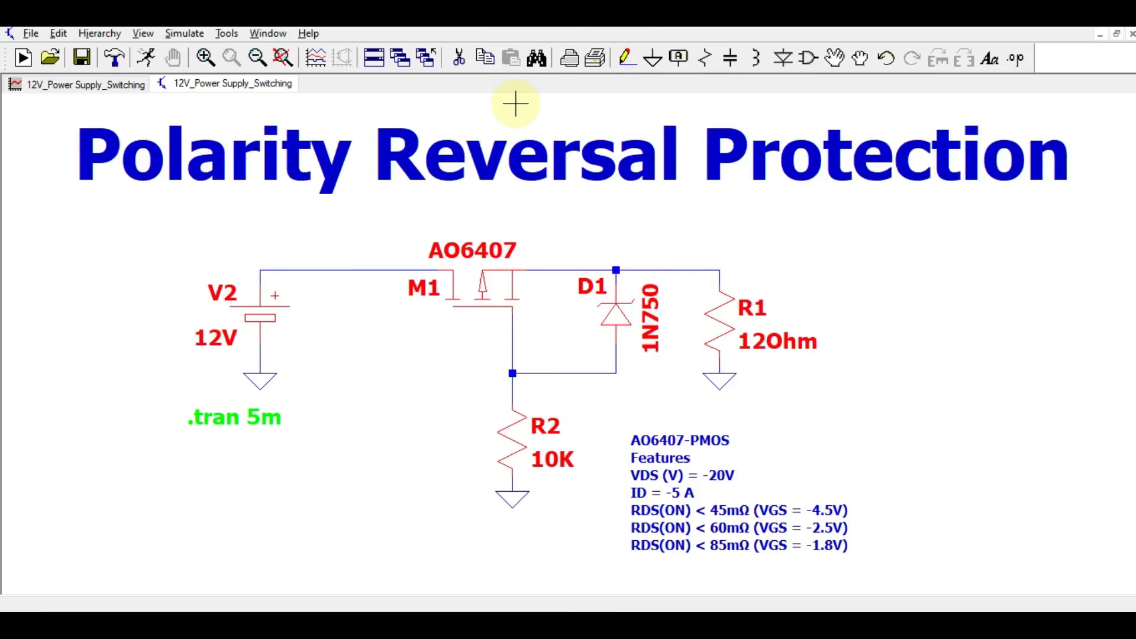
{"action": "left_click", "coordinate": [834, 58]}
{"action": "left_click", "coordinate": [268, 312]}
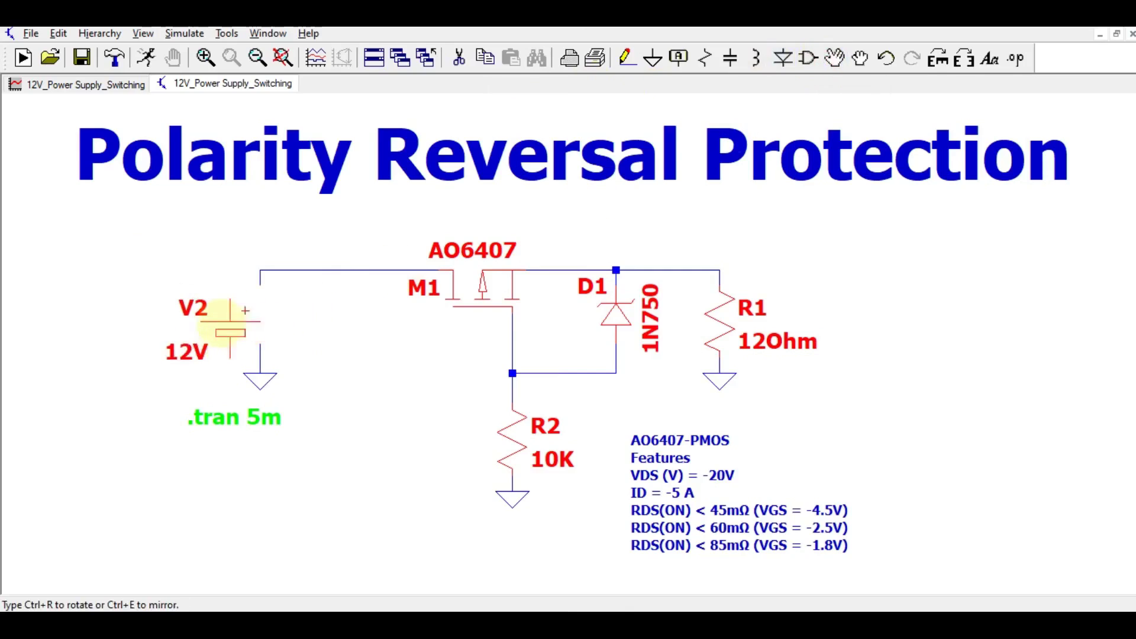
{"action": "key", "text": "ctrl+r"}
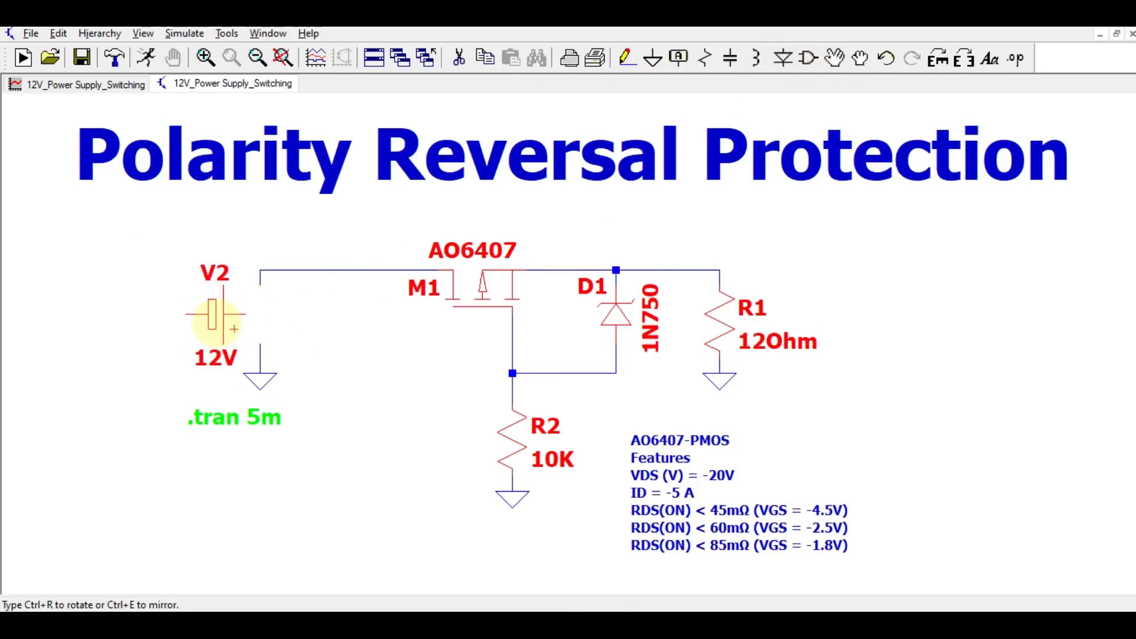
{"action": "key", "text": "ctrl+r"}
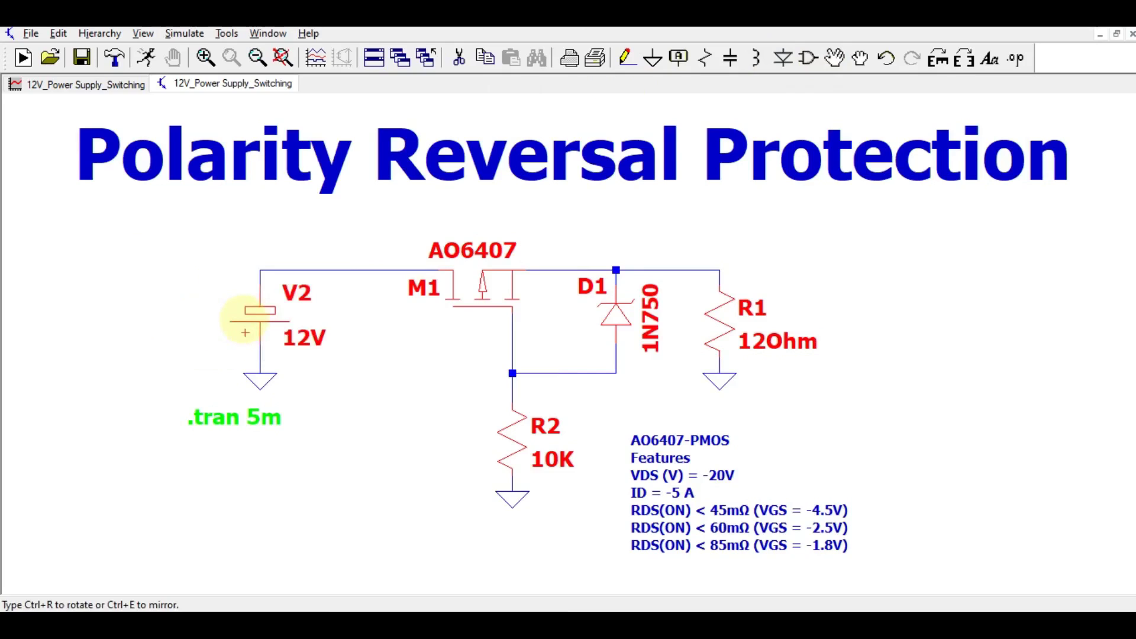
{"action": "left_click", "coordinate": [245, 320]}
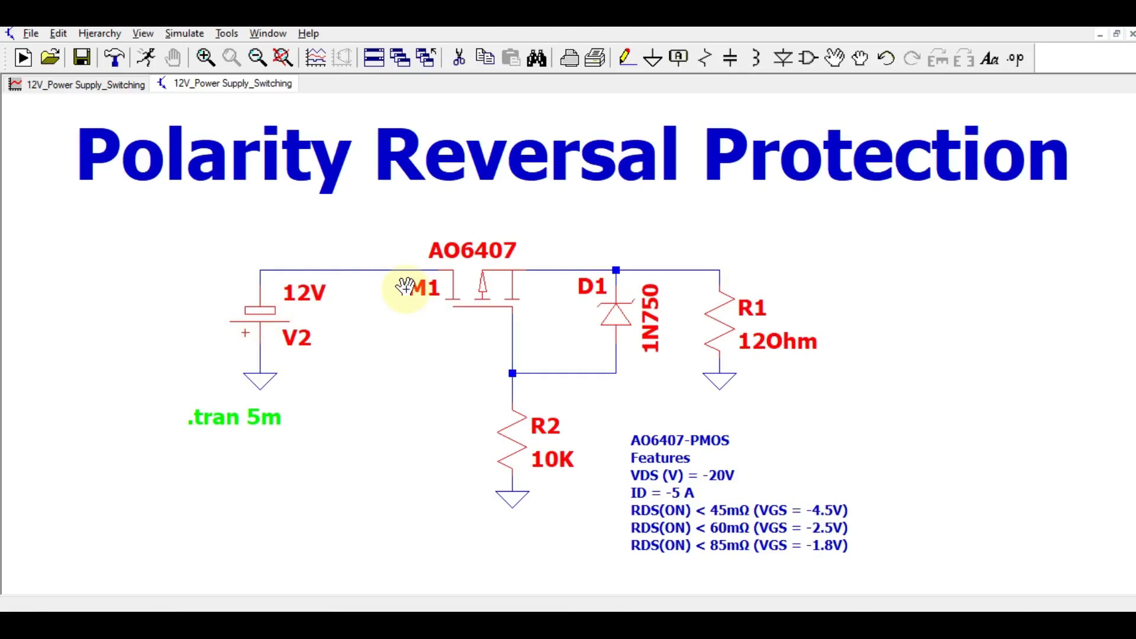
- Rerun the simulation with V2 reversed and tile the schematic and waveform windows vertically
{"action": "left_click", "coordinate": [144, 59]}
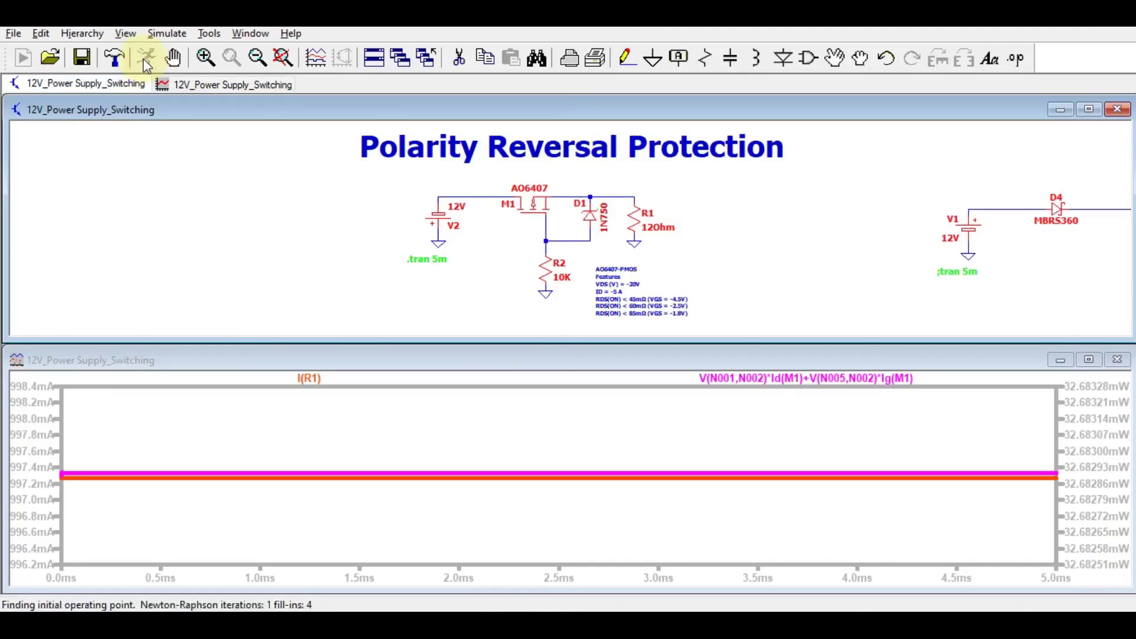
{"action": "left_click", "coordinate": [256, 35]}
{"action": "left_click", "coordinate": [274, 72]}
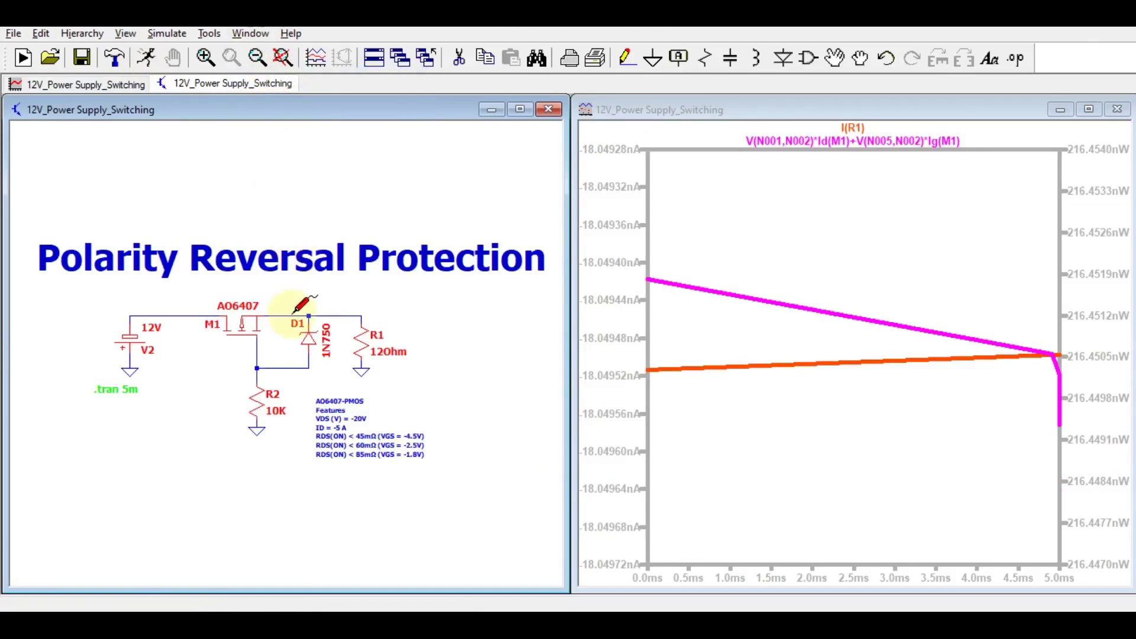
- Plot the reversed-supply load voltage, R1 current, M1 gate-to-source voltage and V2 supply voltage
{"action": "left_click", "coordinate": [308, 316]}
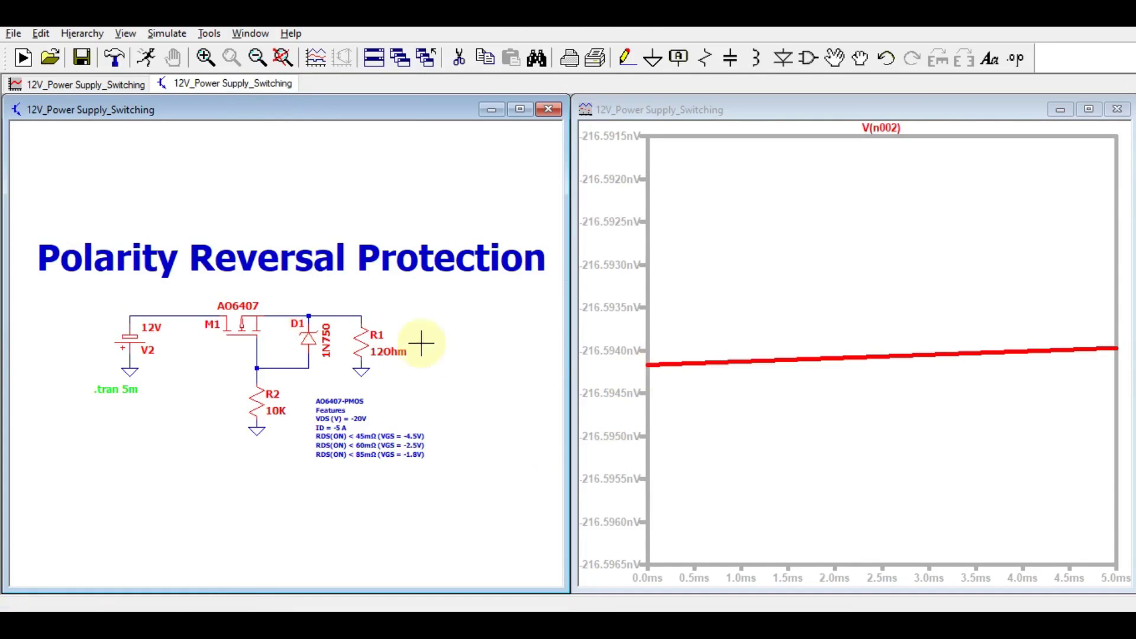
{"action": "left_click", "coordinate": [358, 341]}
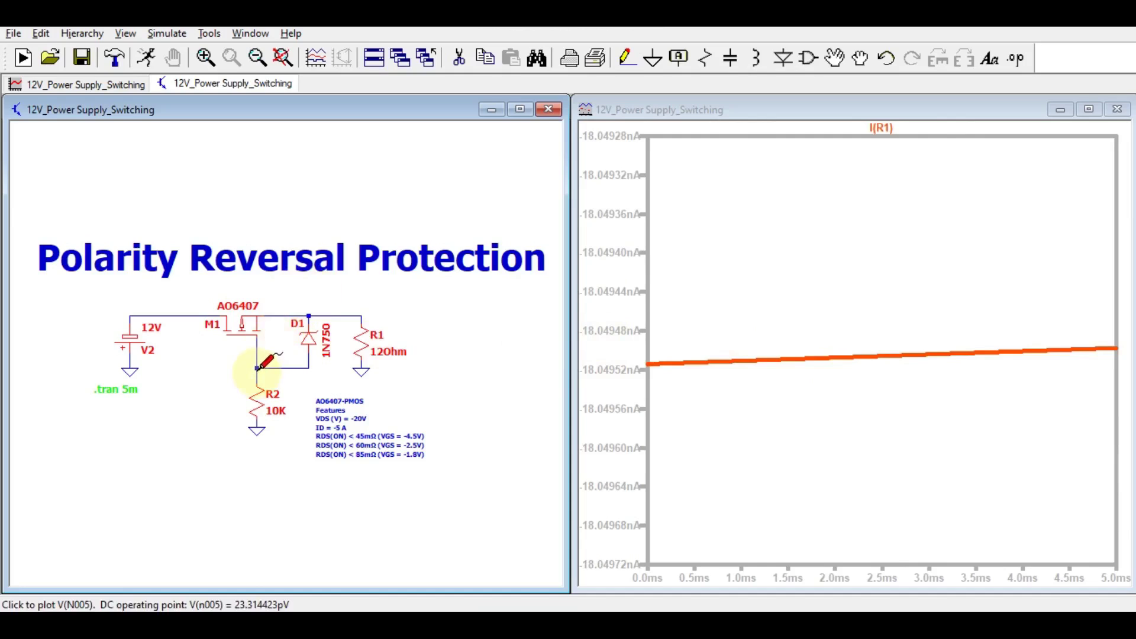
{"action": "left_click_drag", "start_coordinate": [296, 323], "coordinate": [309, 312]}
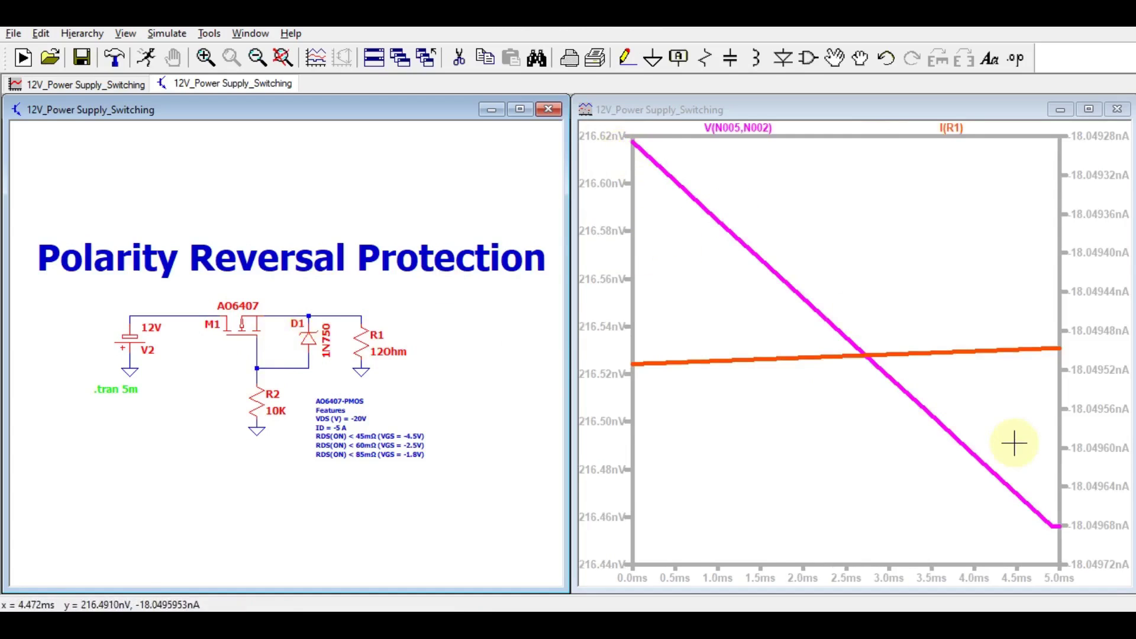
{"action": "left_click", "coordinate": [191, 315]}
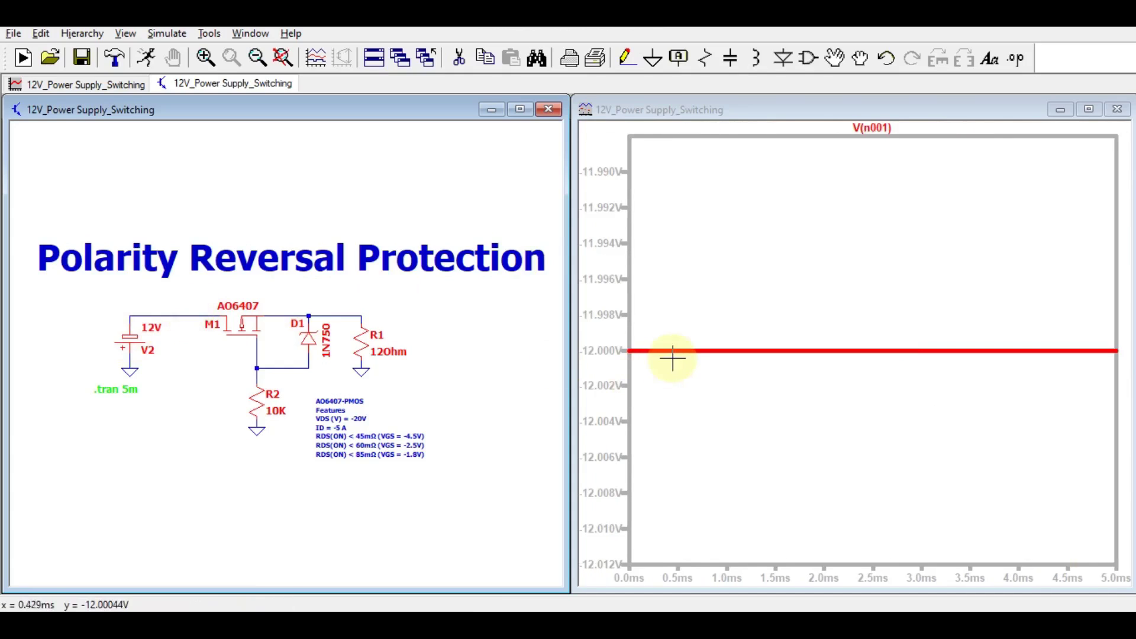